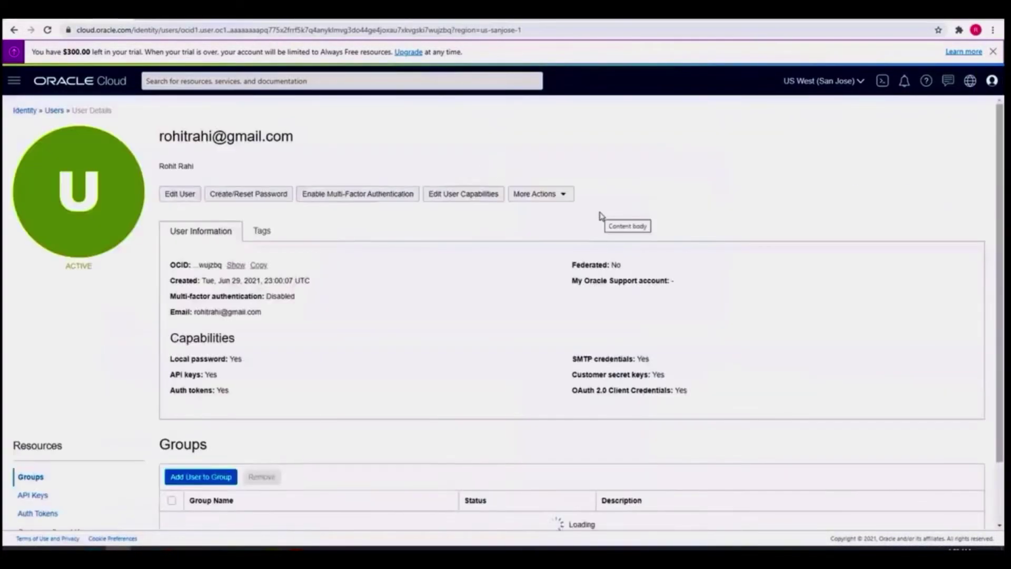
Start MFA enablement, scan the QR code, and enter the authenticator's verification code.
click(351, 201)
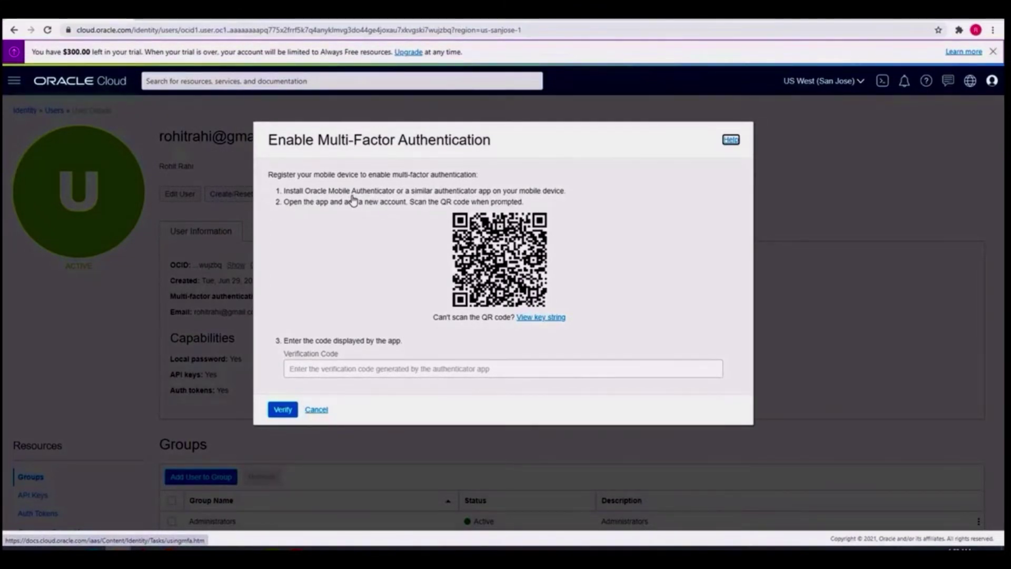
click(332, 371)
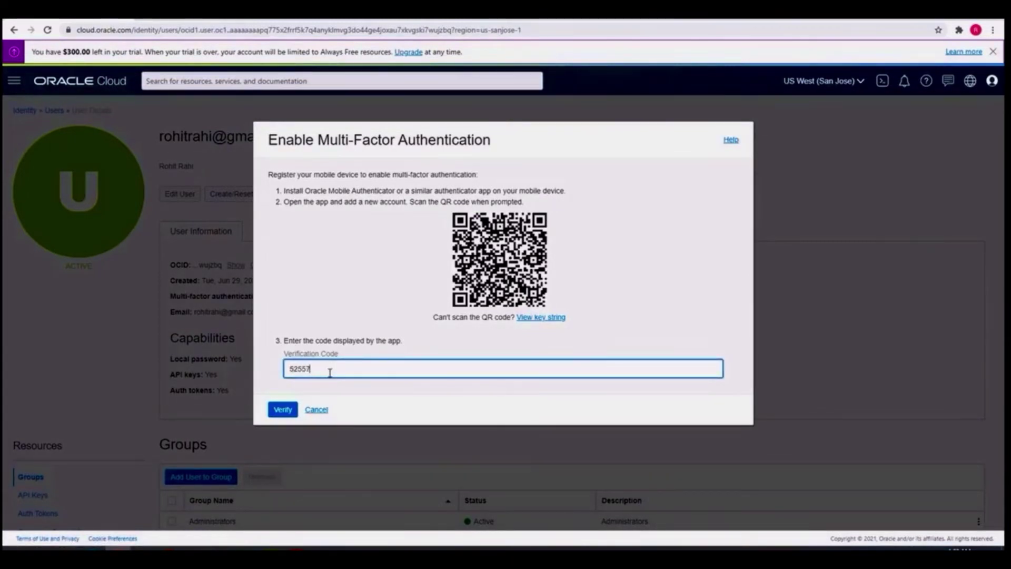
Verify the code so MFA shows Enabled, then bring up the profile menu.
click(283, 409)
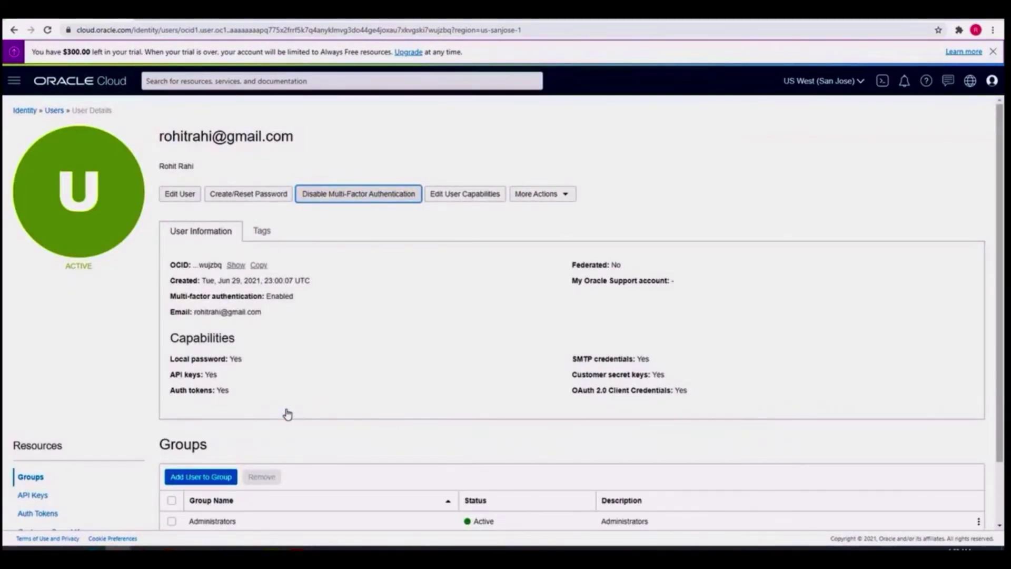
scroll(761, 219, down, 1)
scroll(942, 118, up, 1)
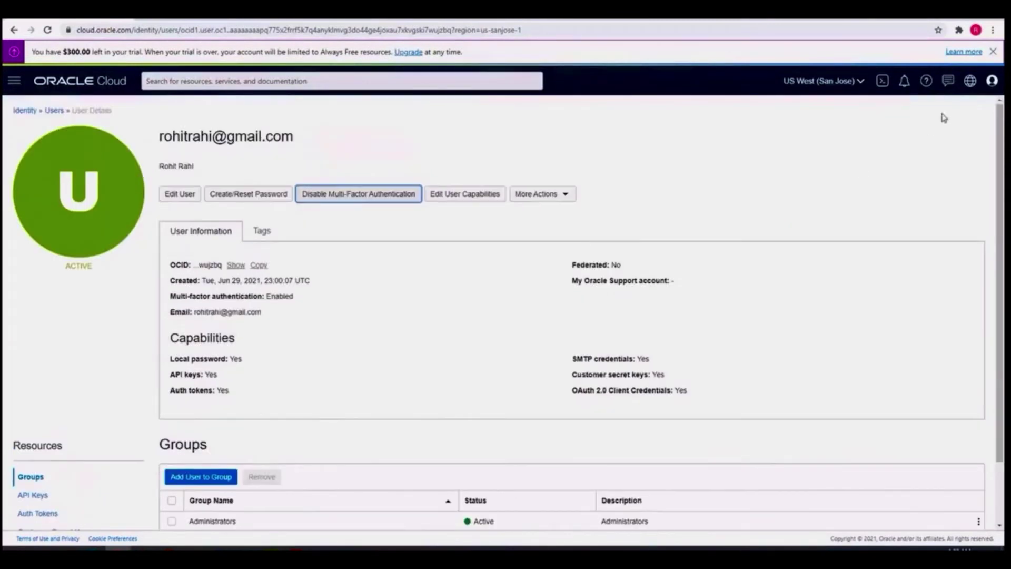
click(992, 80)
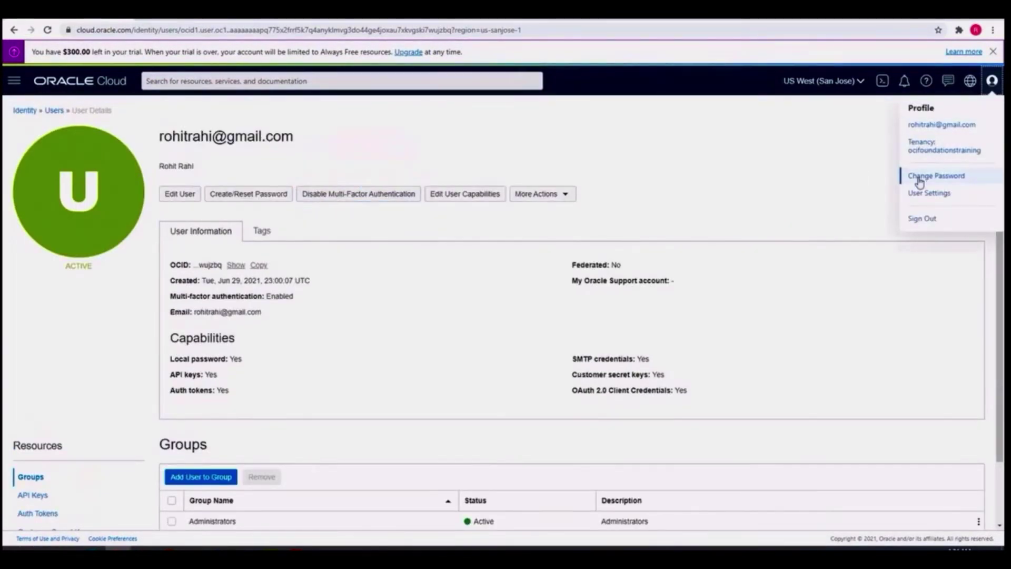
Sign out, then sign back in via Direct Sign-In with the saved user name and password.
click(922, 218)
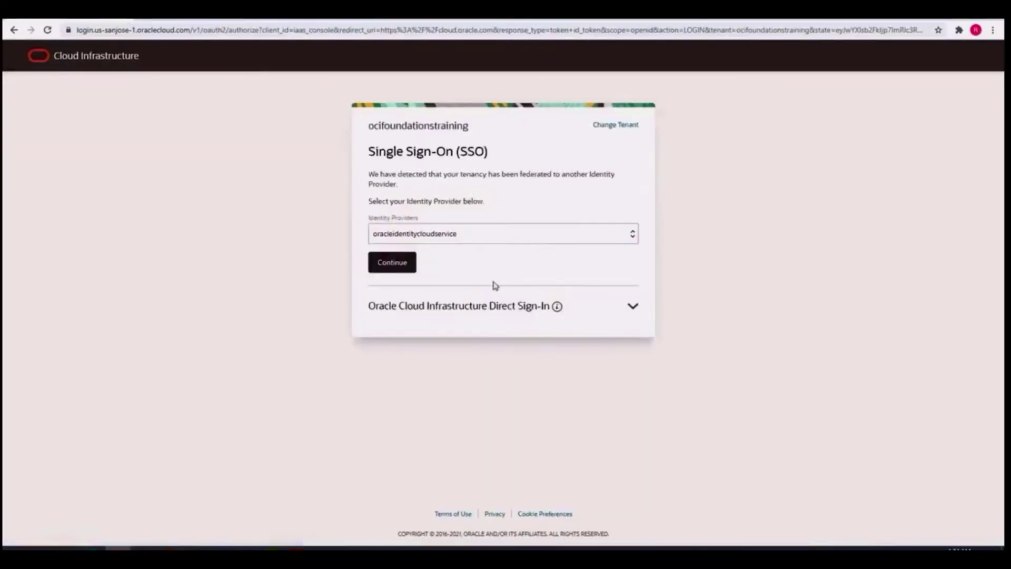
click(509, 306)
click(478, 367)
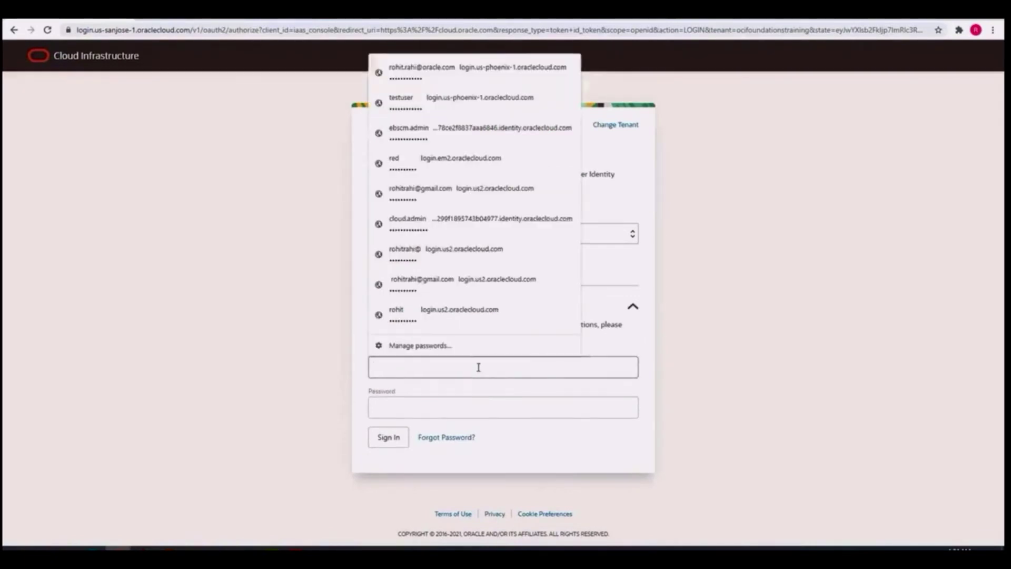
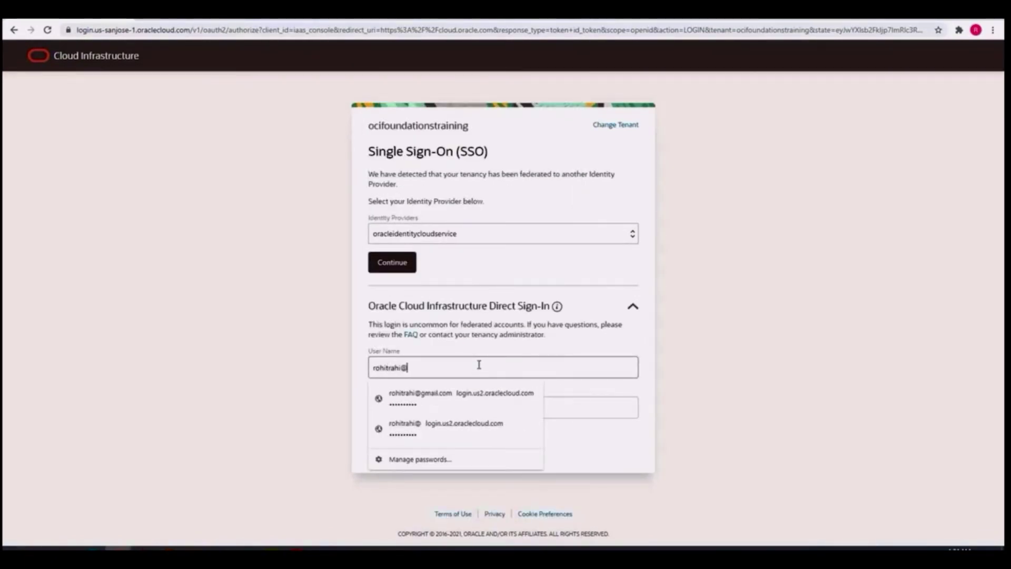
key(Tab)
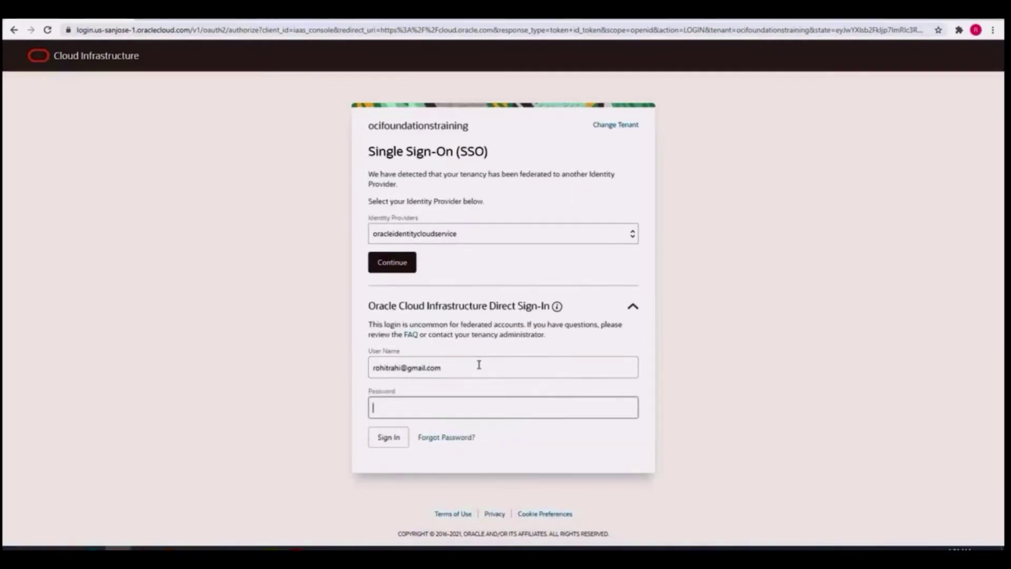
text(a•••)
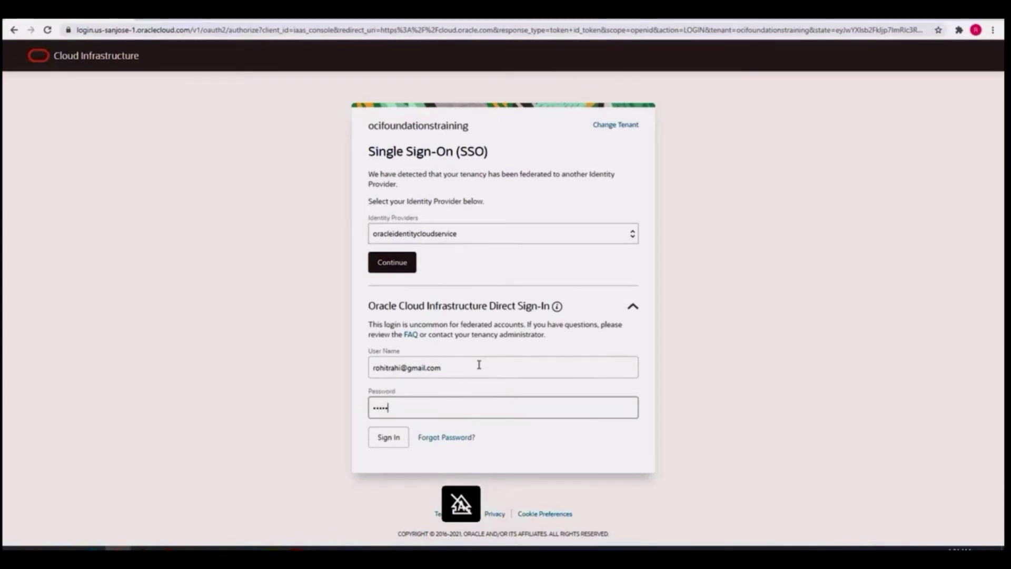
text(••••••)
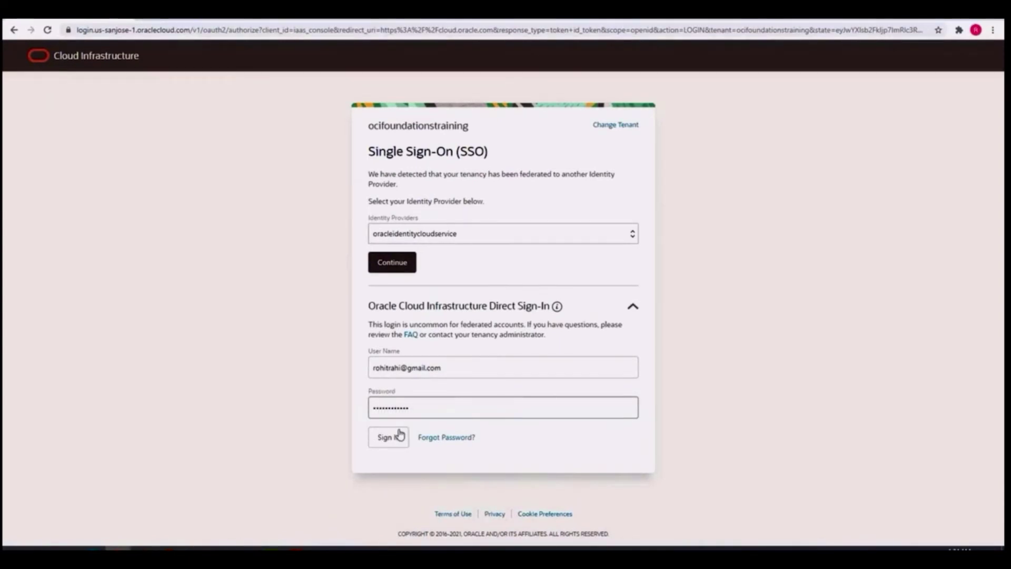
click(393, 437)
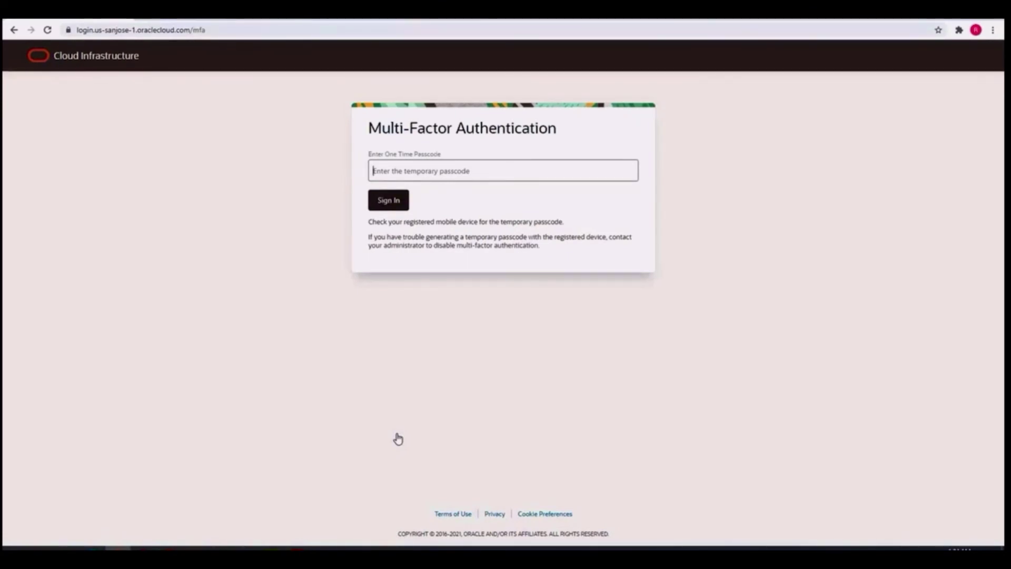
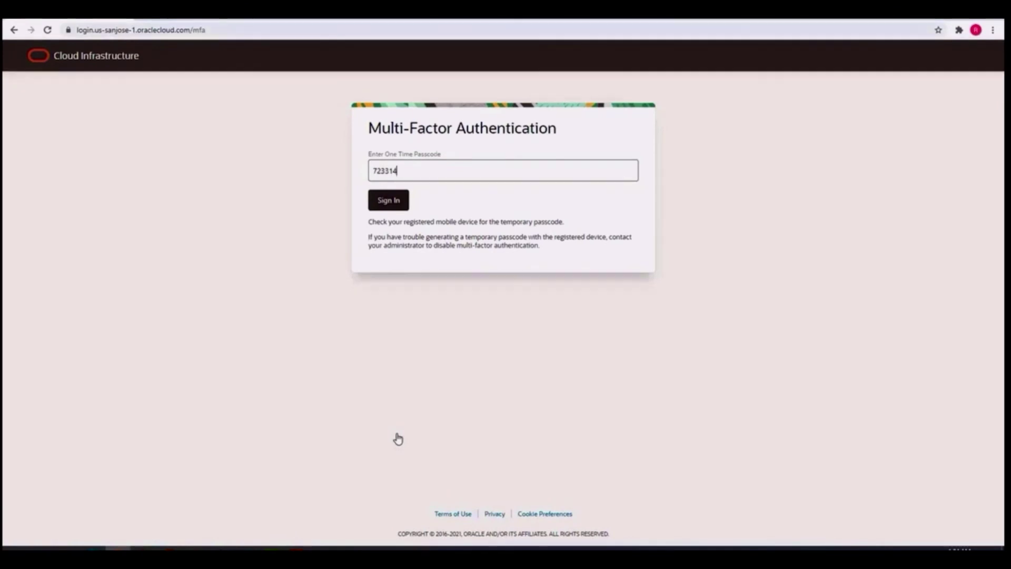
Submit the authenticator's one-time passcode to complete sign-in.
click(396, 201)
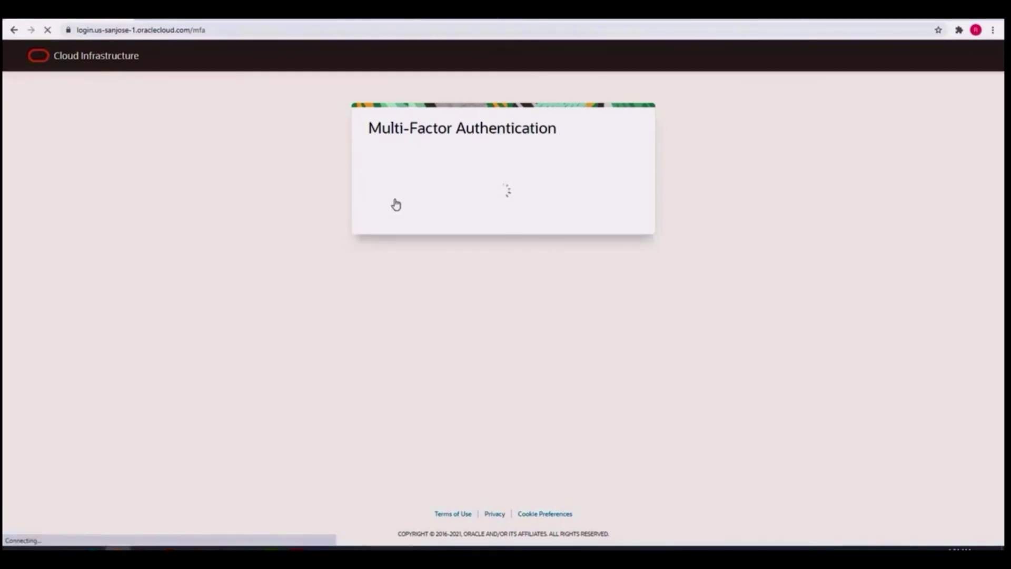